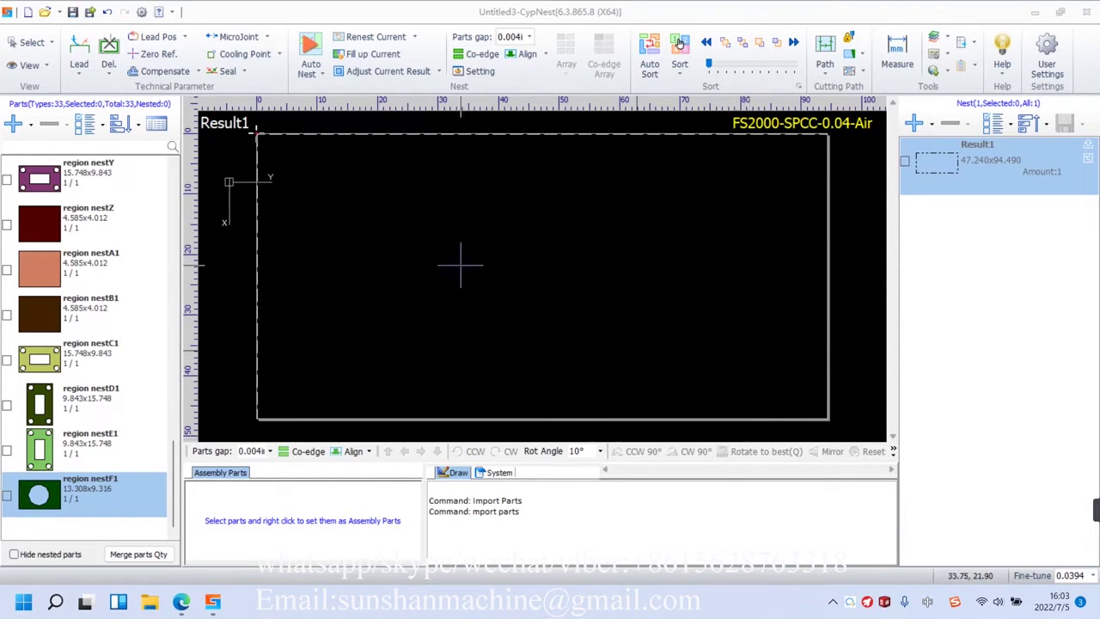
Review the Auto Nest settings without nesting, then tick region nestZ in the parts list
left_click(312, 57)
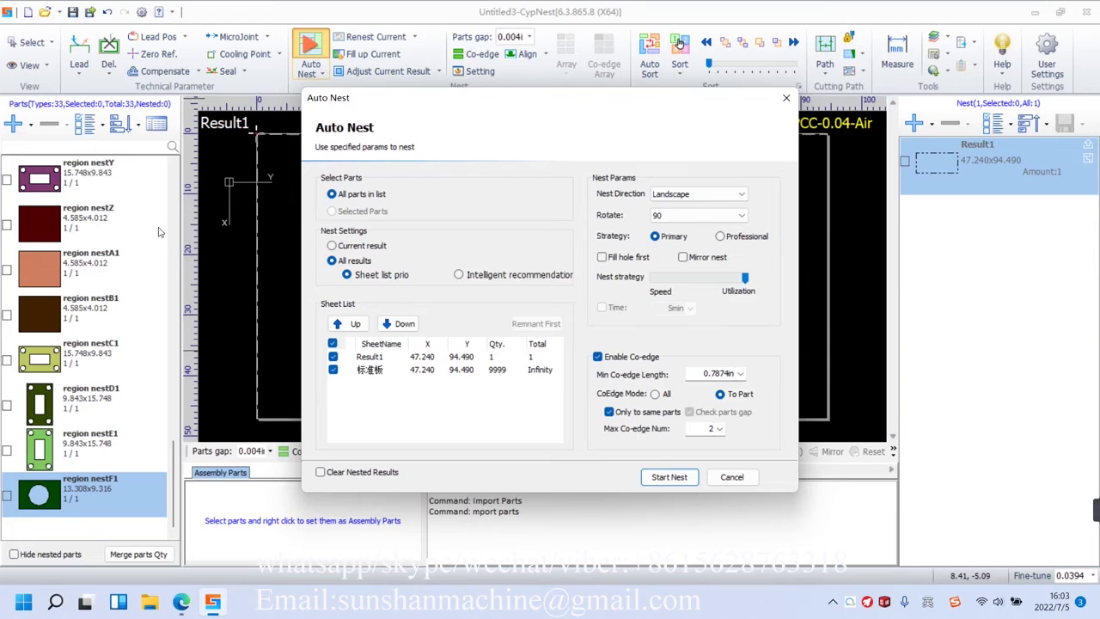
left_click(726, 478)
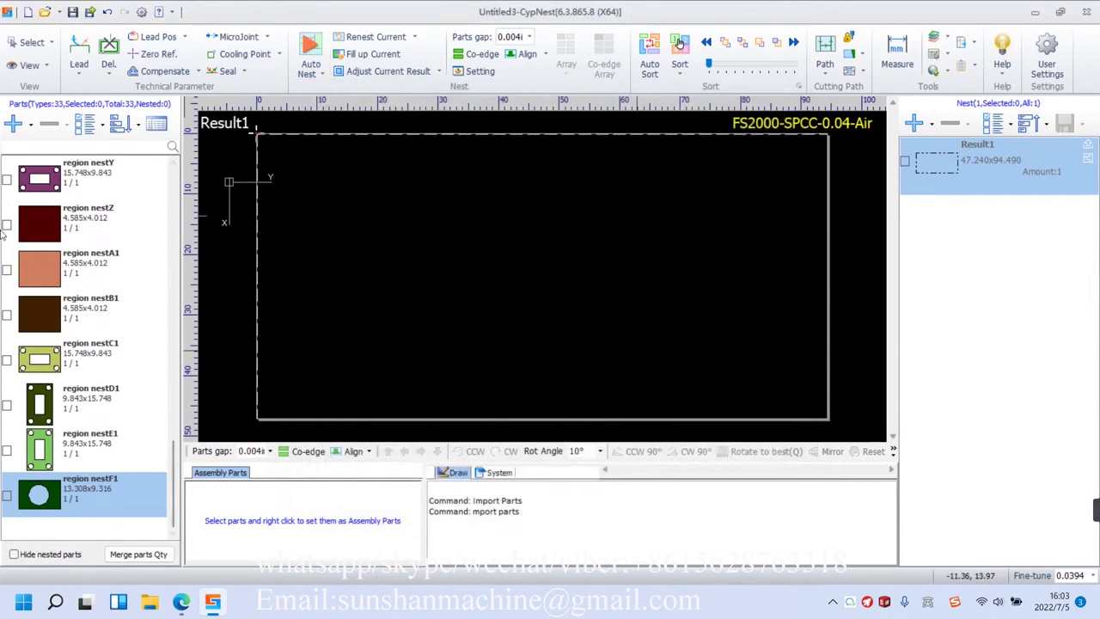
left_click(6, 225)
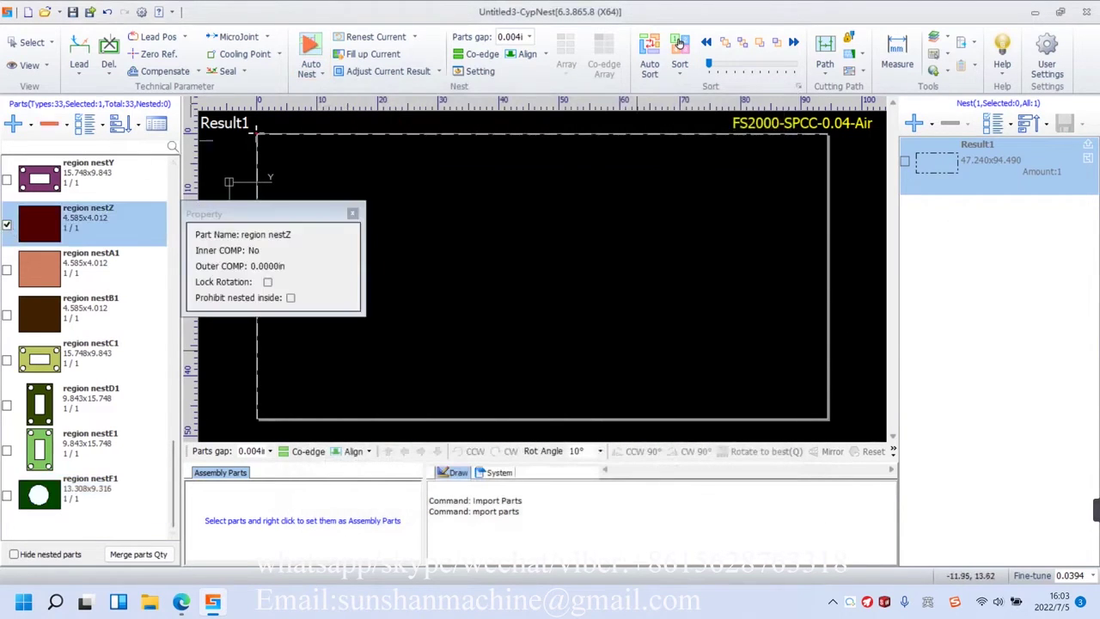
Reopen Auto Nest and switch from Selected Parts back to All parts in list
left_click(310, 50)
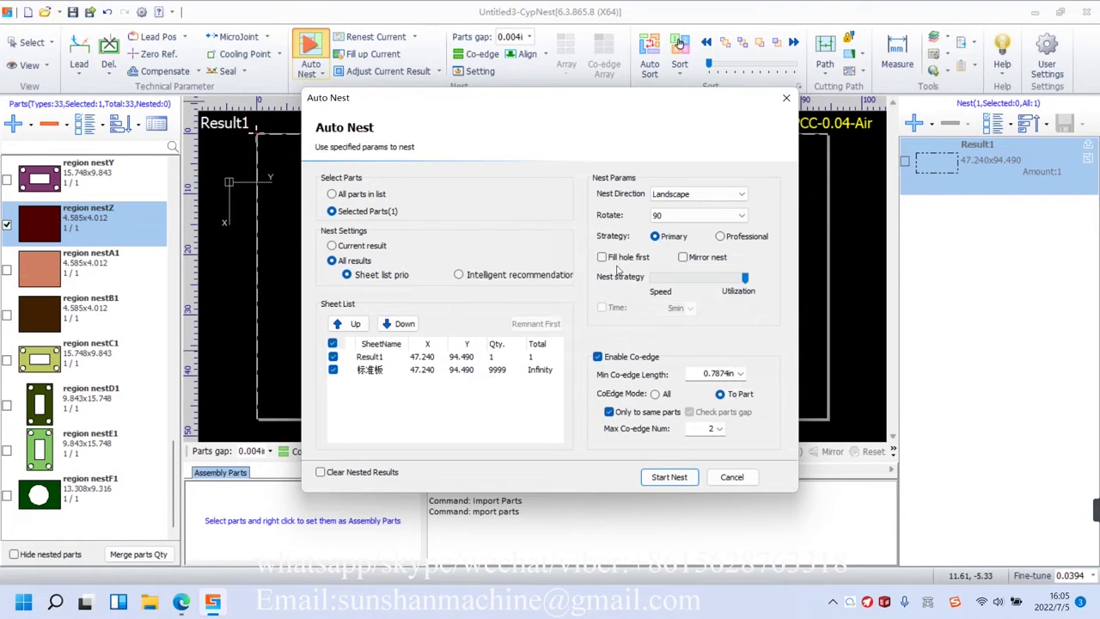
left_click(331, 212)
left_click(332, 194)
Set region nestC1's quantity to 3, mark it, and auto-nest the marked parts onto Result1
left_click(731, 477)
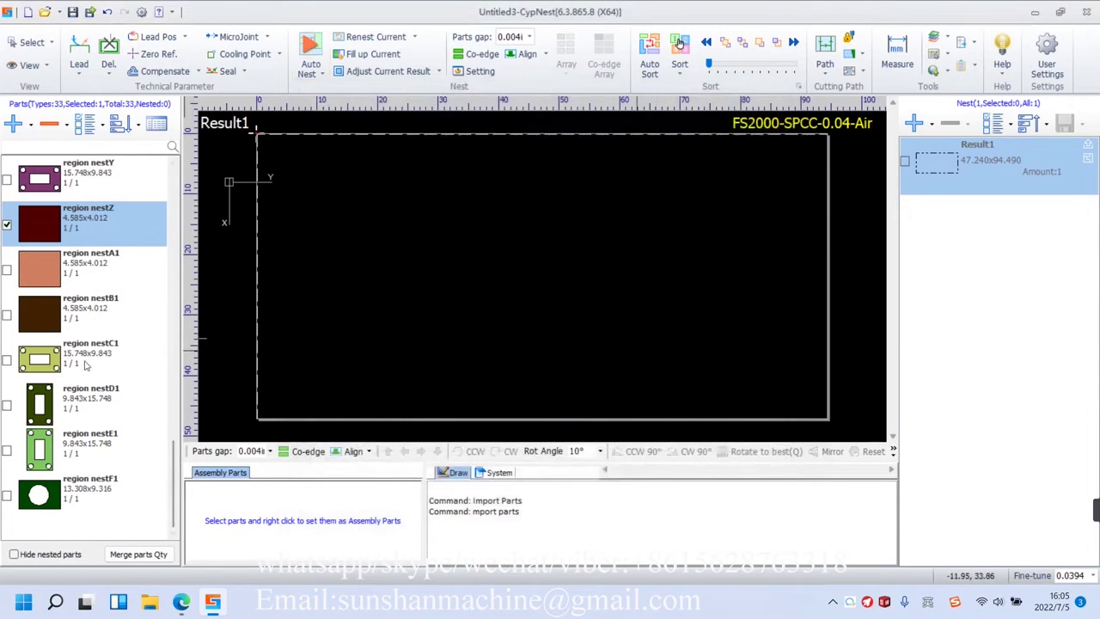
double_click(75, 367)
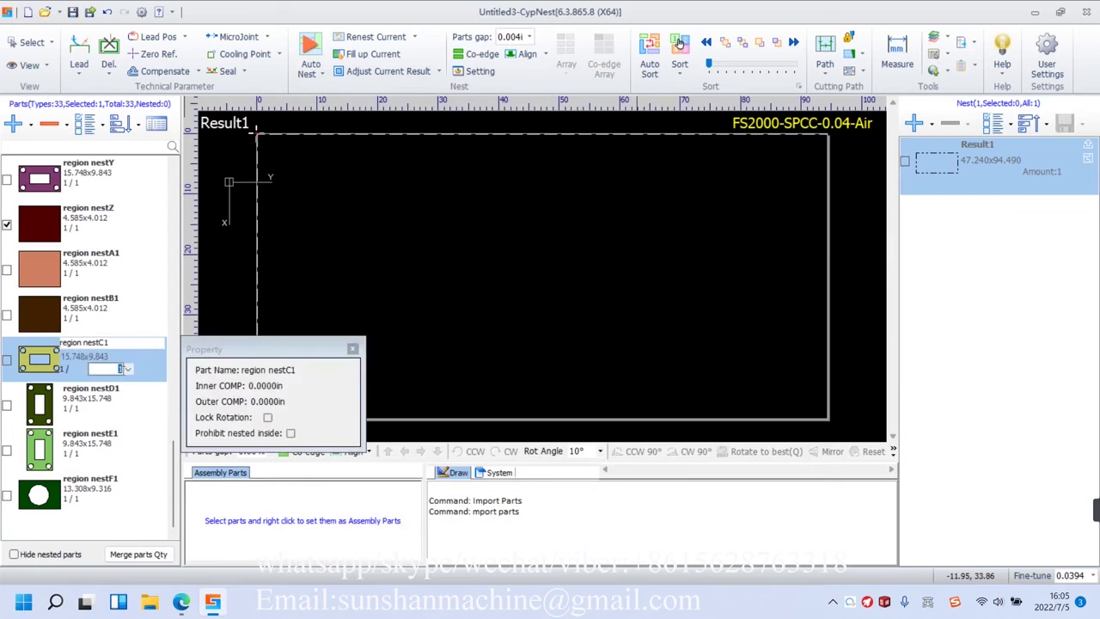
type("3")
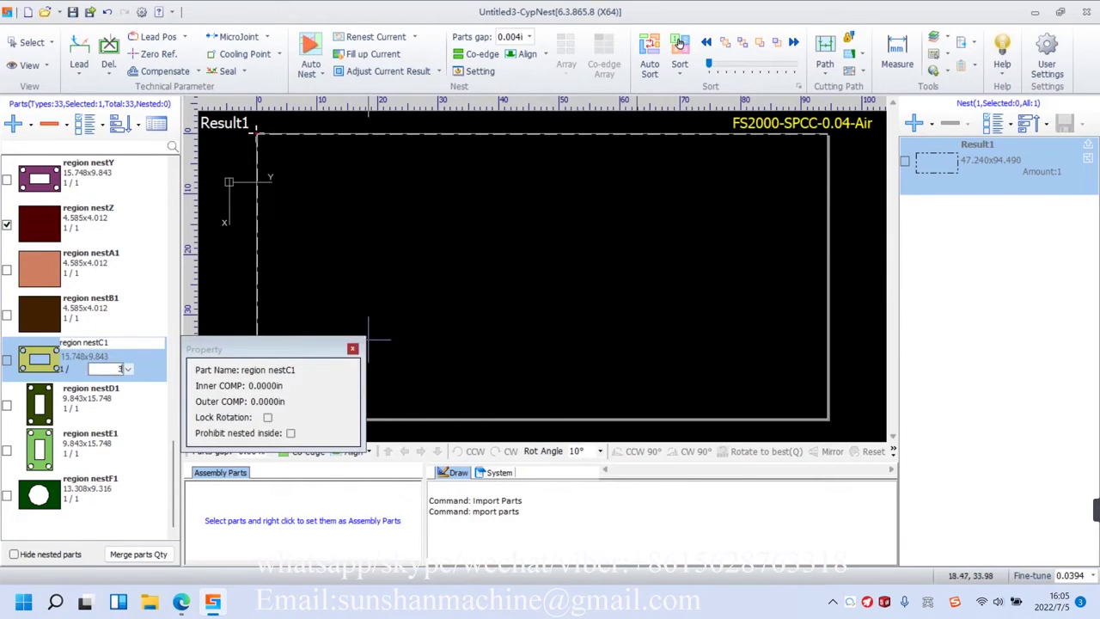
left_click(7, 362)
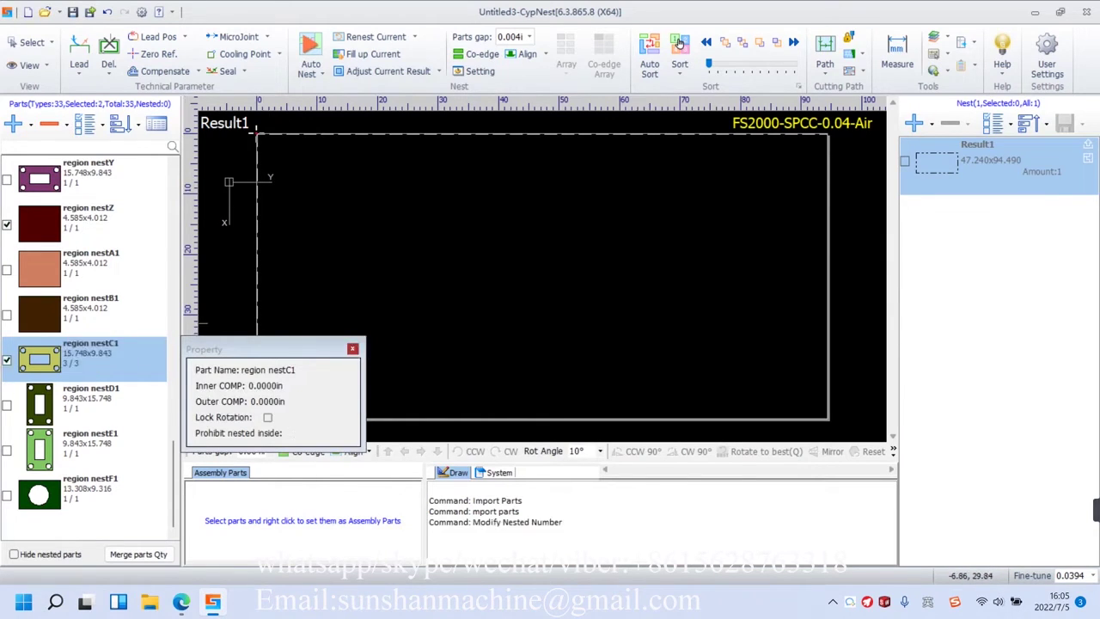
left_click(310, 51)
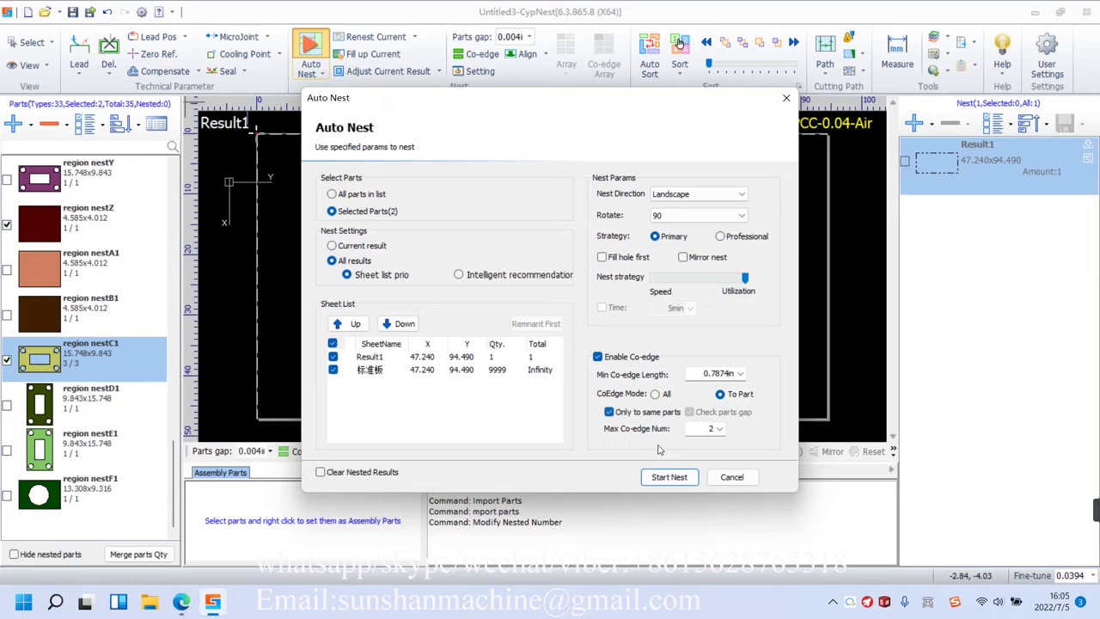
left_click(669, 478)
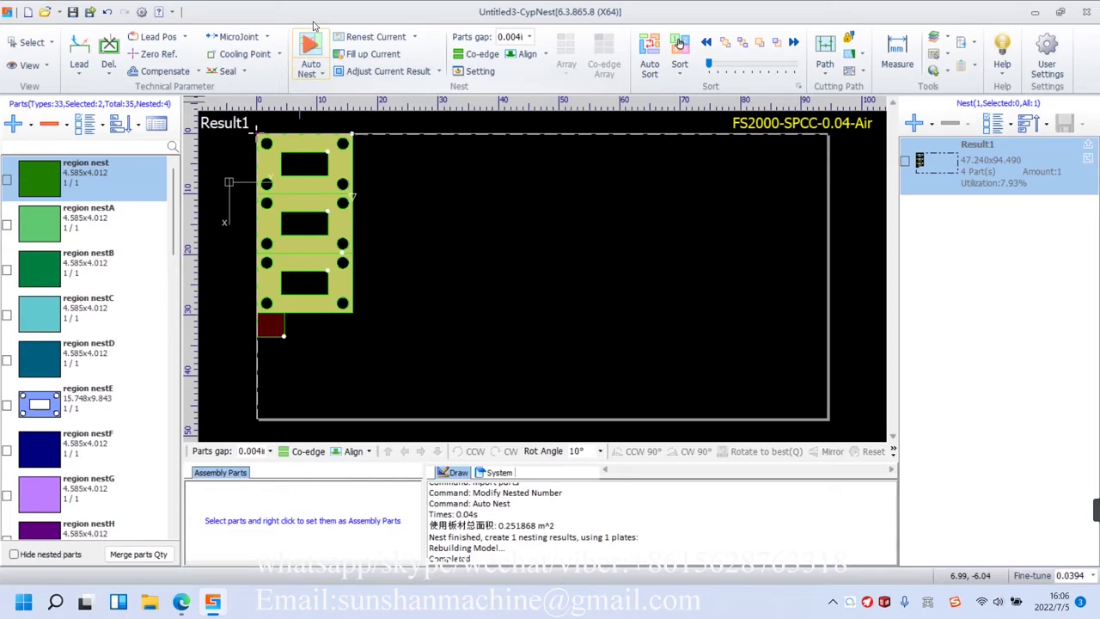
Check the Auto Nest settings, then reveal Region Nest under the Auto Nest dropdown
left_click(325, 84)
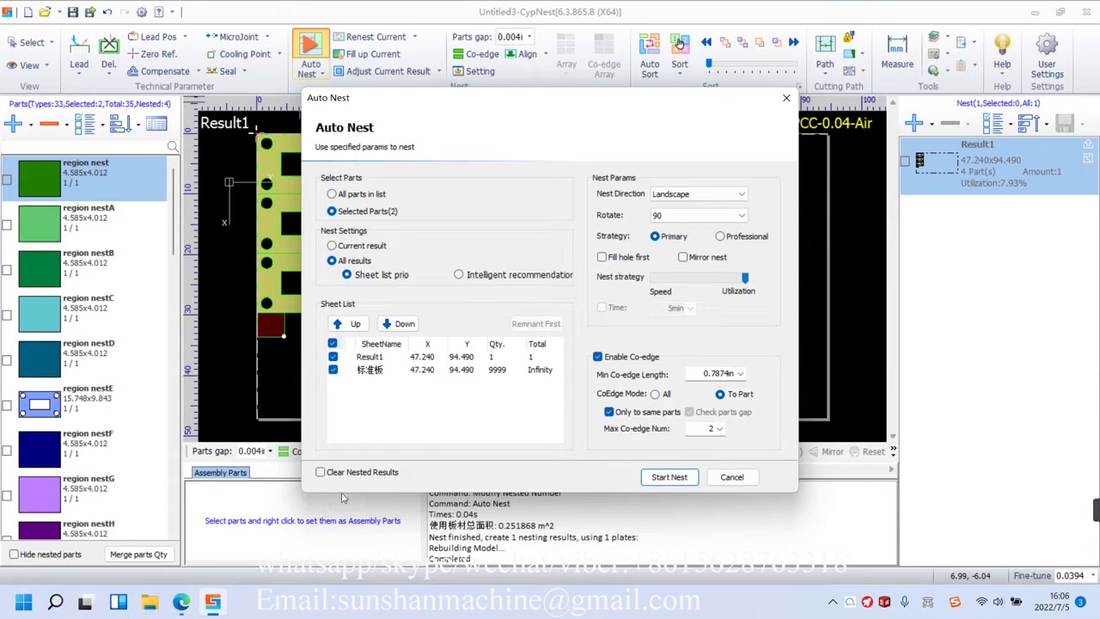
left_click(785, 98)
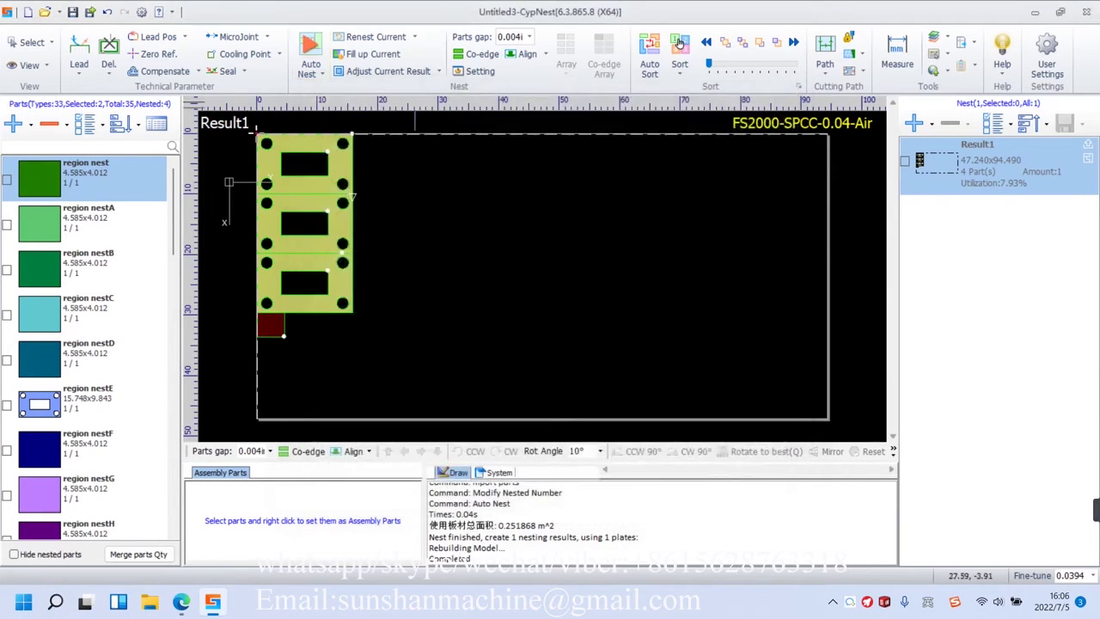
left_click(307, 74)
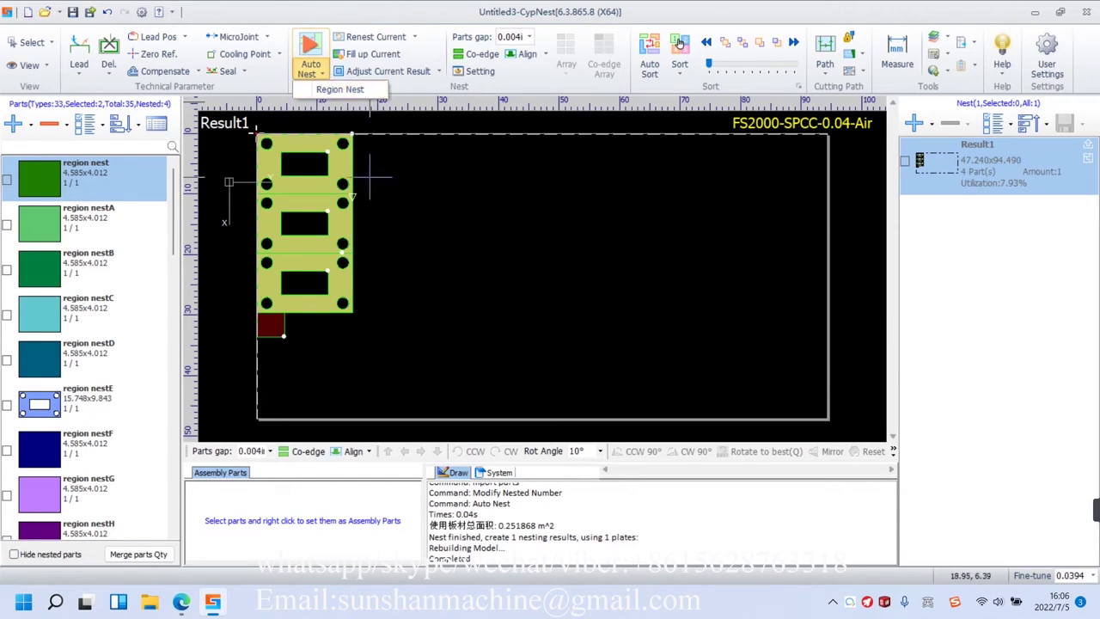
Launch a Region Nest covering all parts in list
left_click(353, 90)
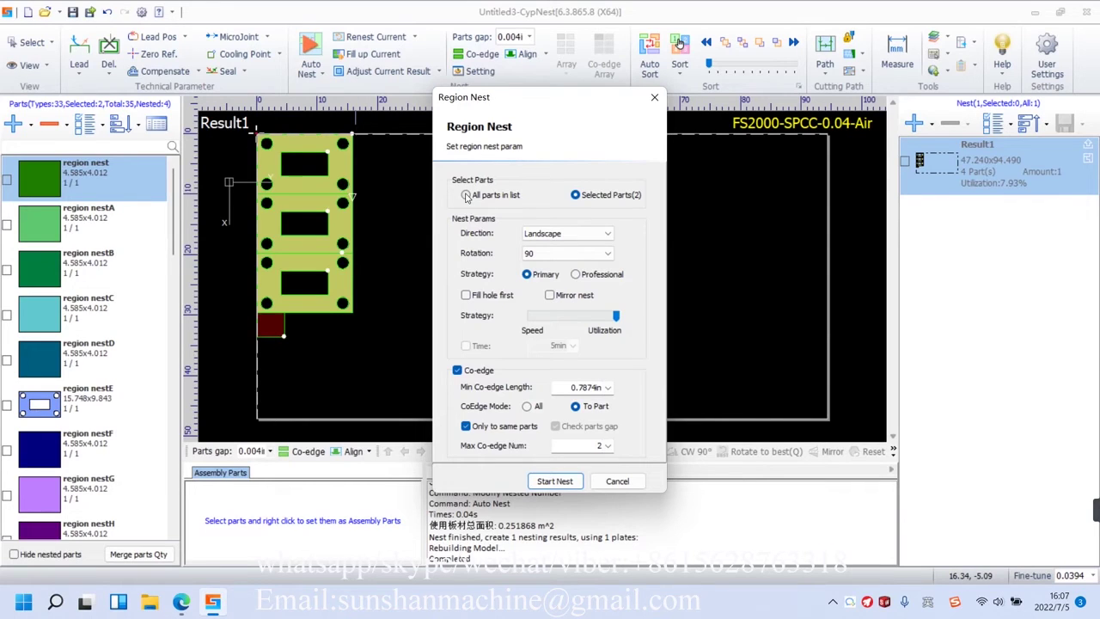
left_click(466, 195)
left_click(554, 481)
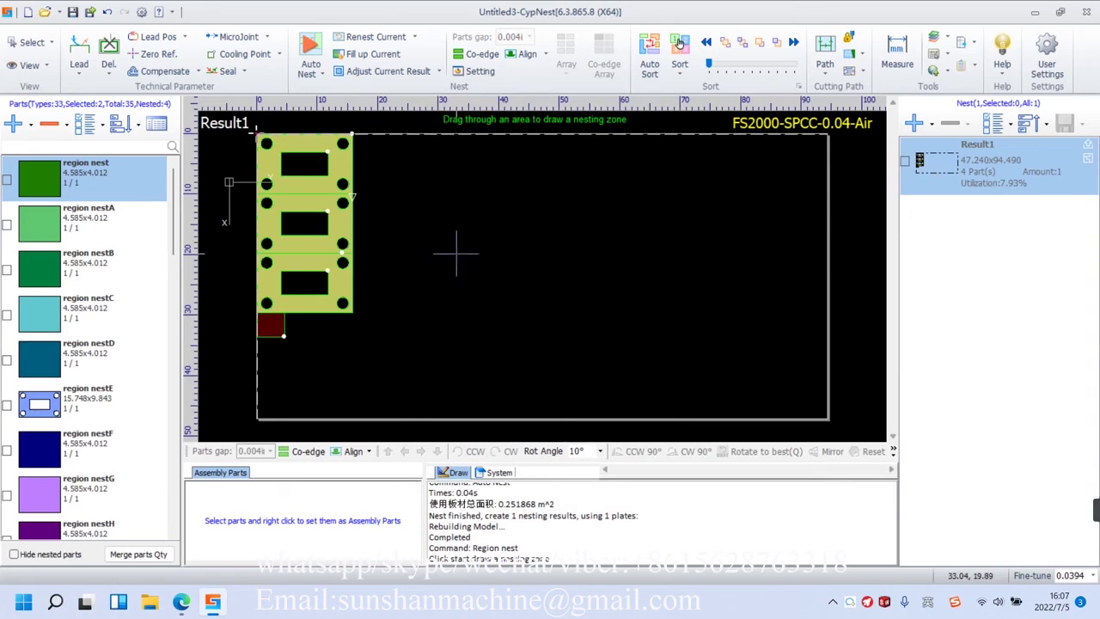
Mark a zone from the yellow part's top-right to the sheet's bottom-right, nesting 35 parts at 39.05%
left_click(352, 134)
left_click_drag(352, 134, 823, 418)
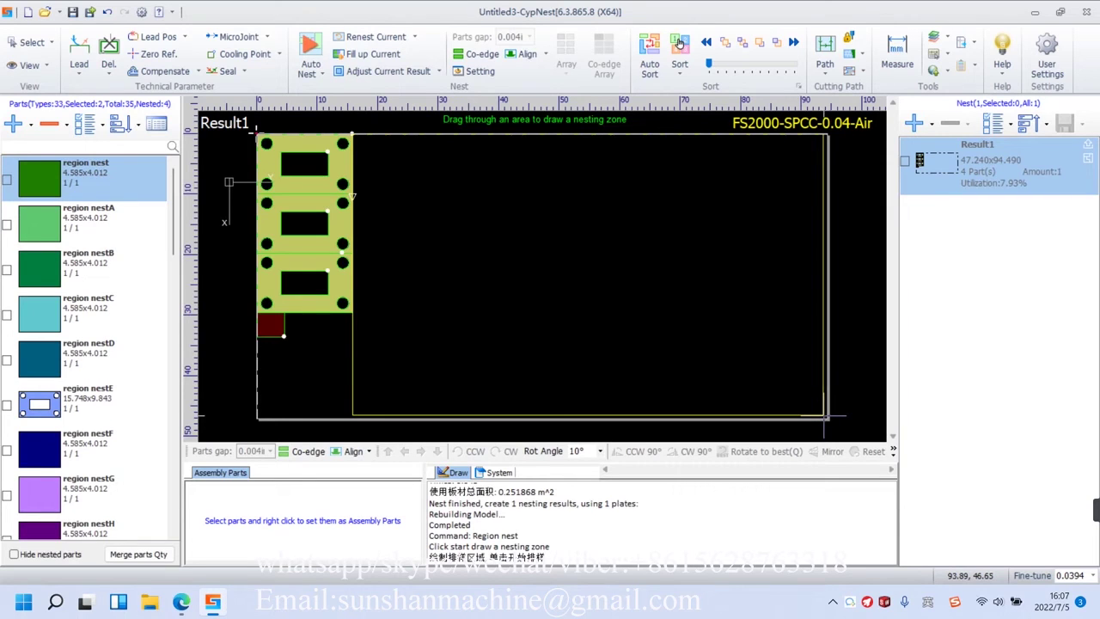
left_click_drag(823, 417, 822, 418)
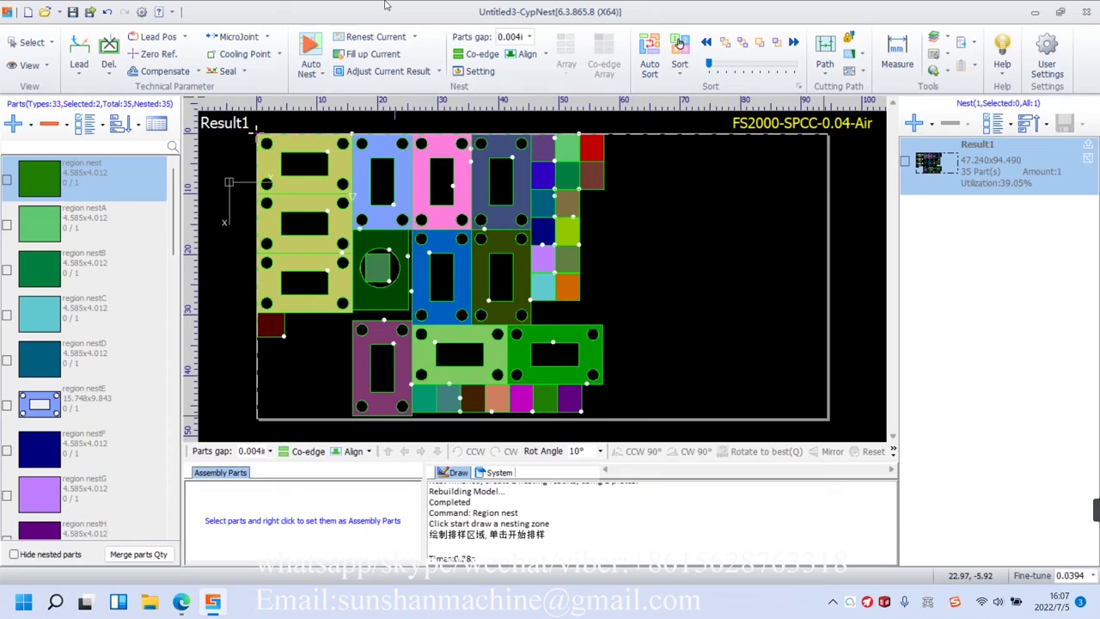
left_click(414, 38)
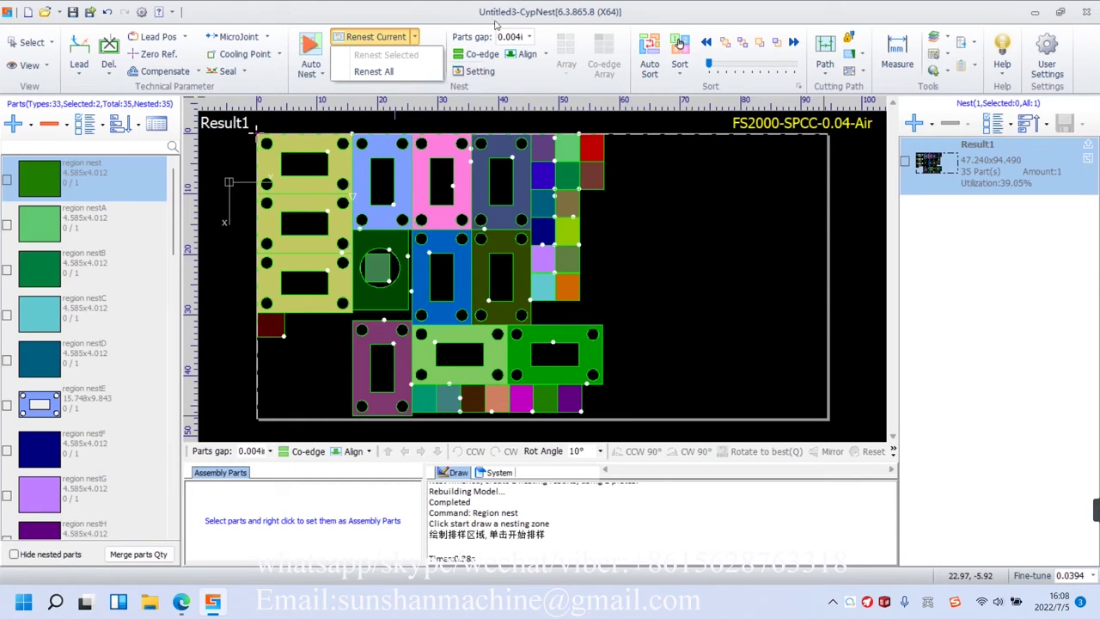
left_click(460, 14)
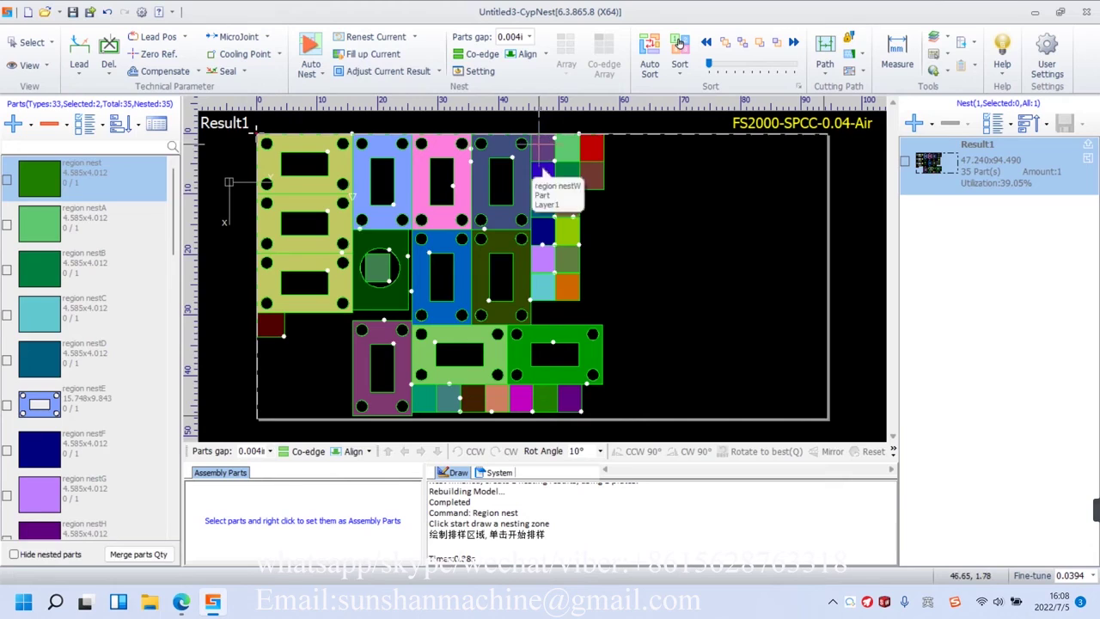
left_click(414, 37)
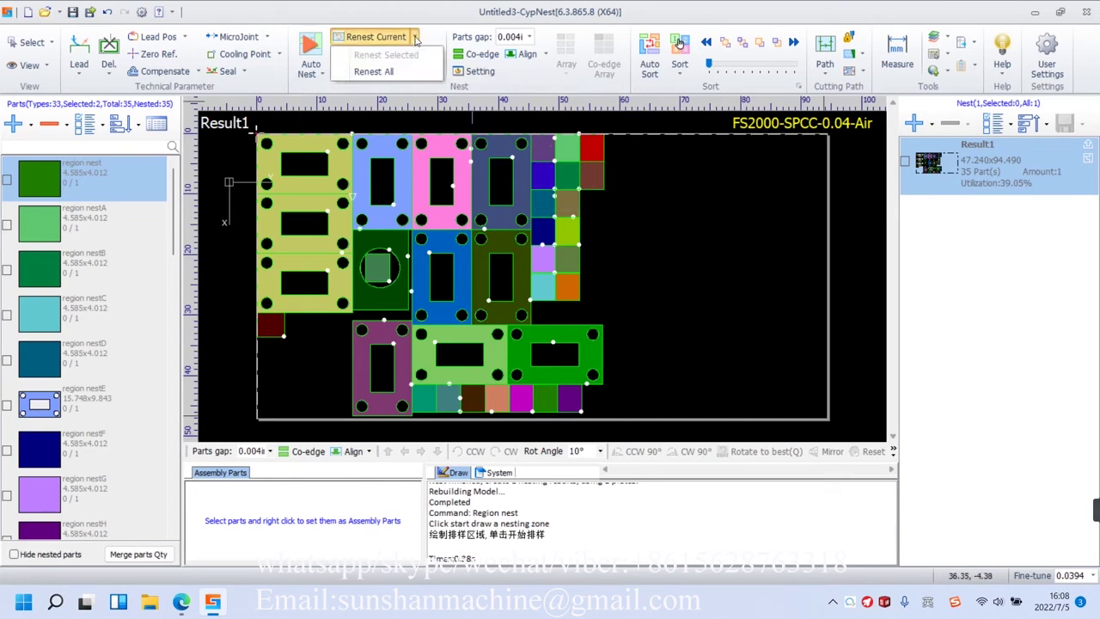
left_click(414, 37)
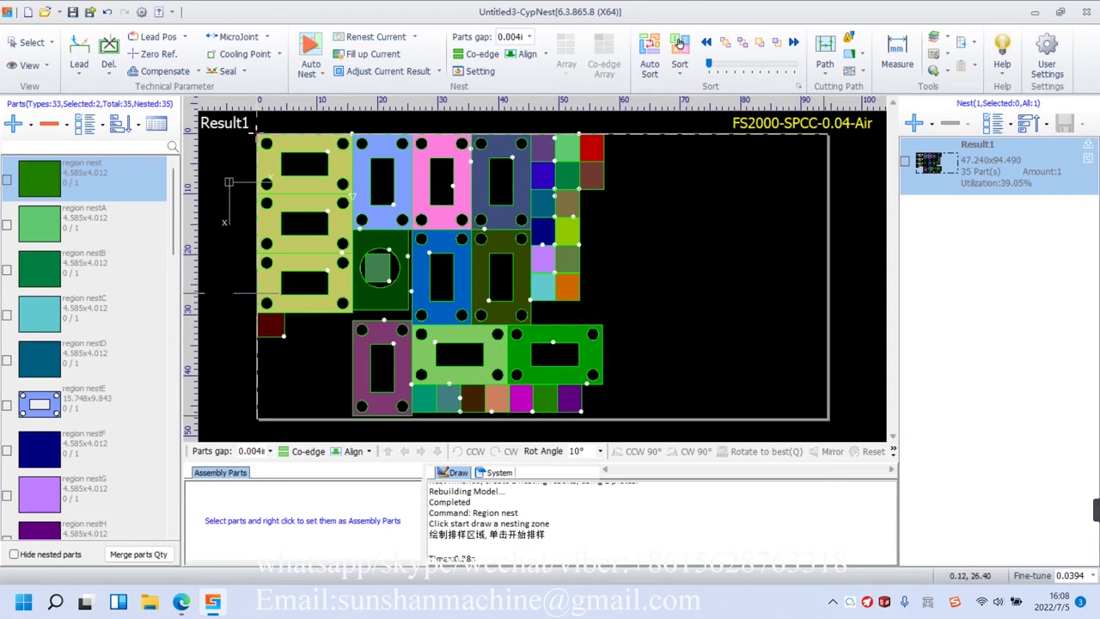
Change region nestE's quantity to 15 and run Fill up Current, giving 45 parts at 64.11%
left_click(75, 414)
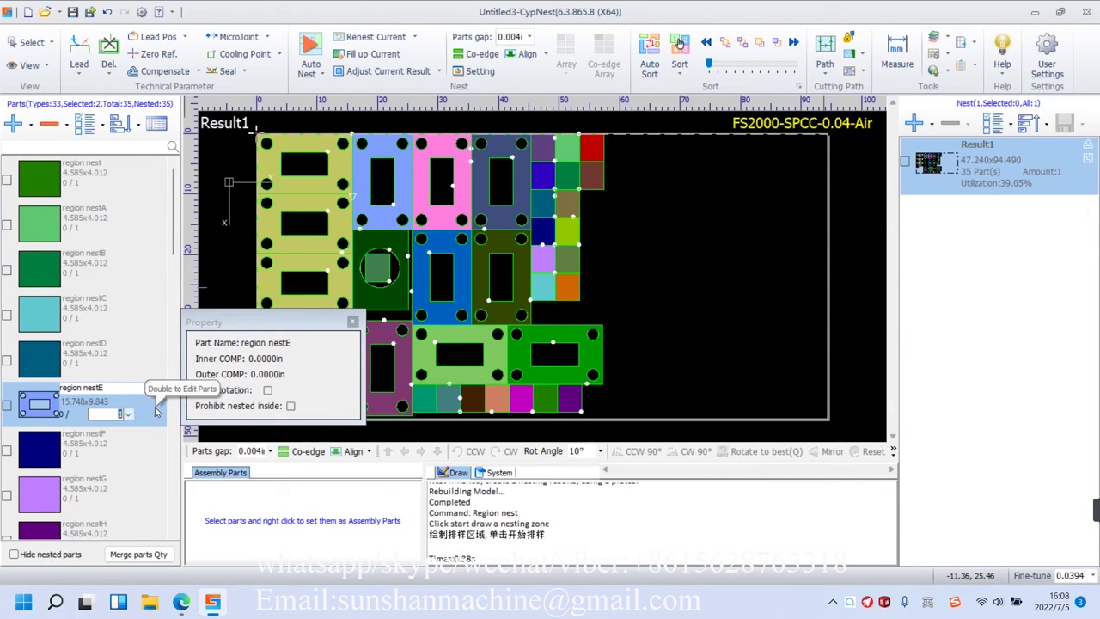
type("15")
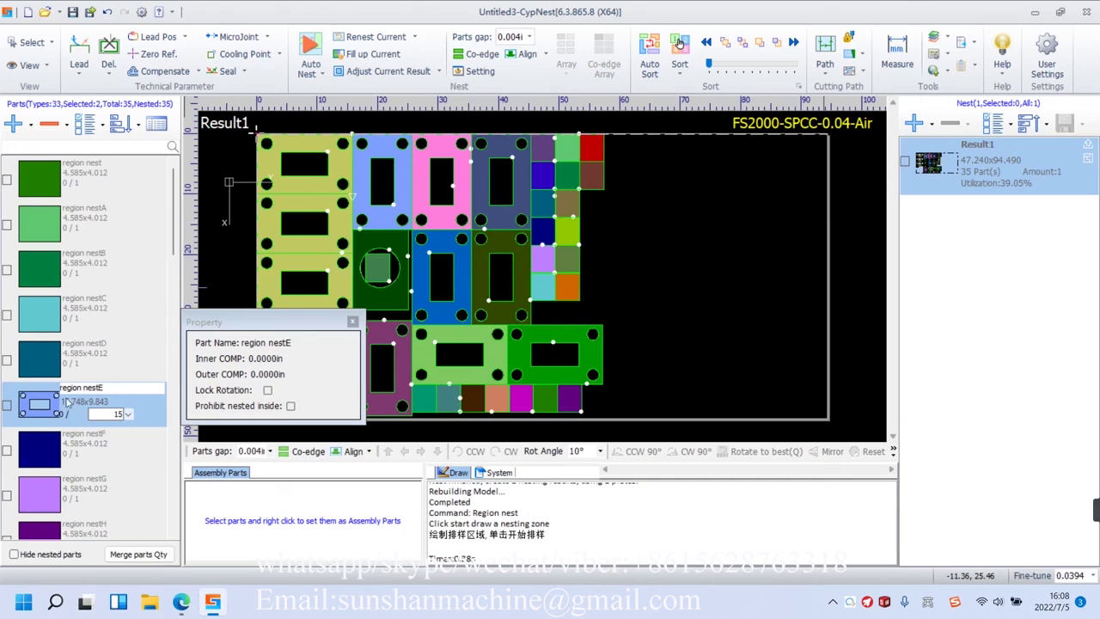
left_click(8, 406)
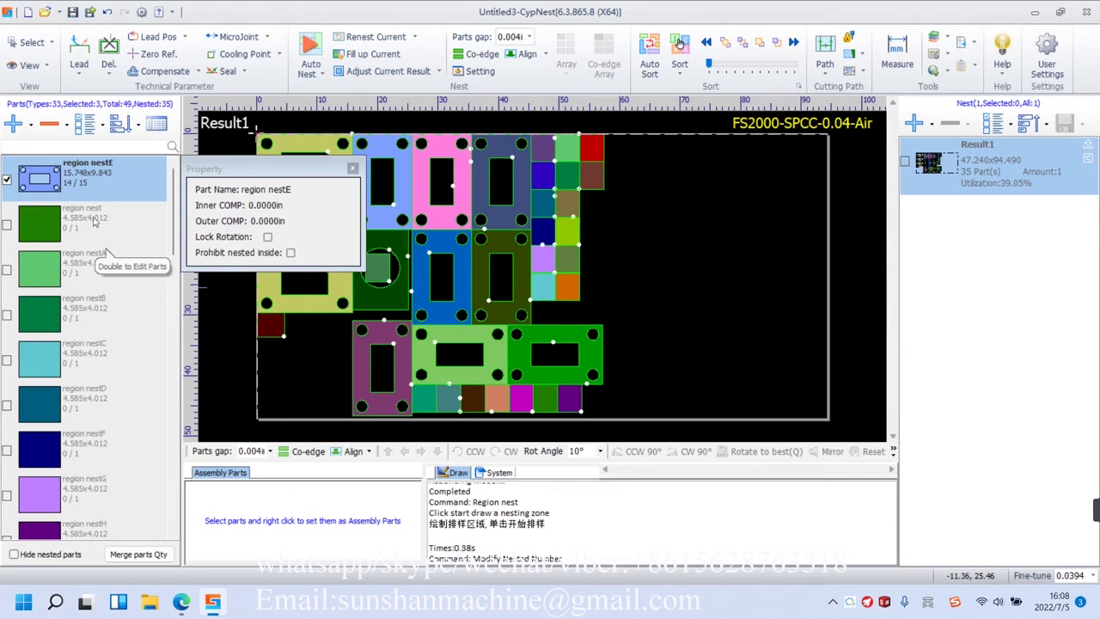
left_click(373, 55)
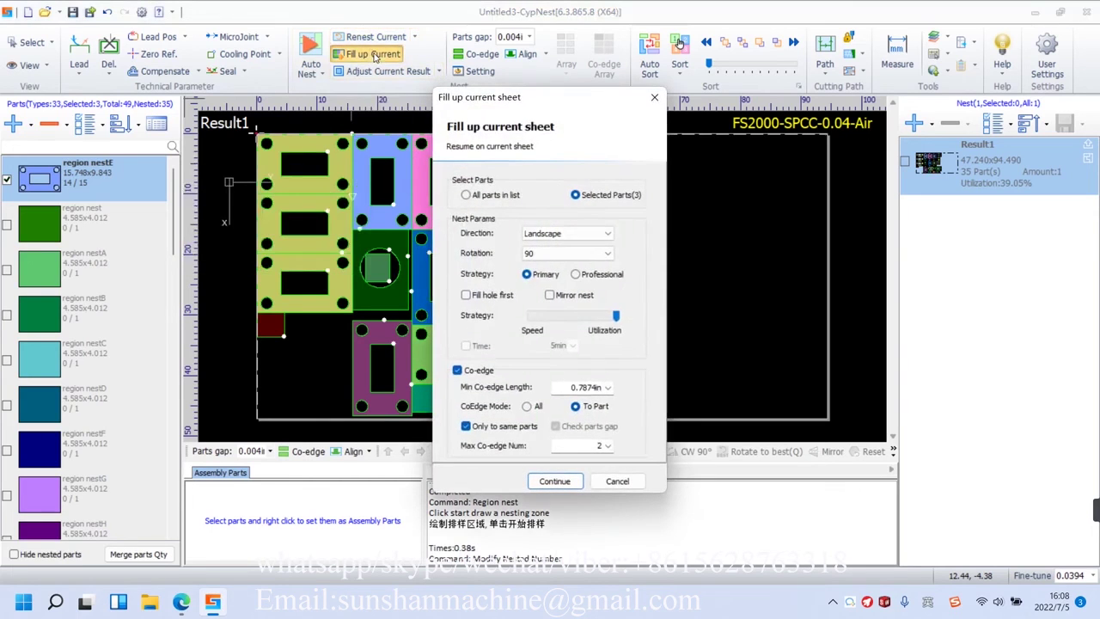
left_click(556, 482)
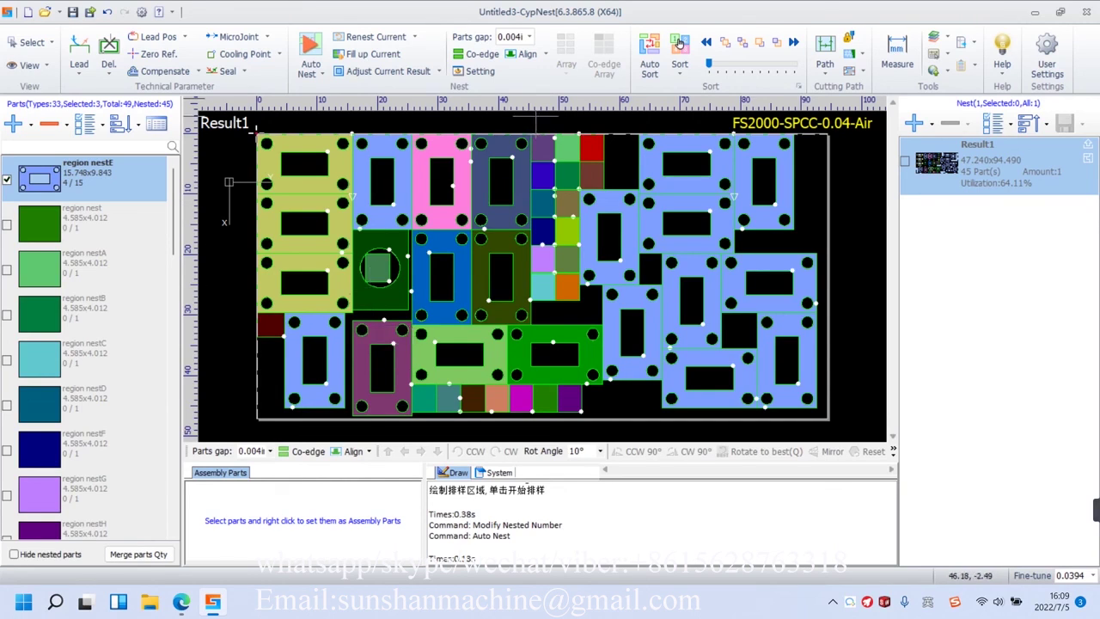
Adjust the current result with Center all parts and Center inner parts enabled
left_click(412, 73)
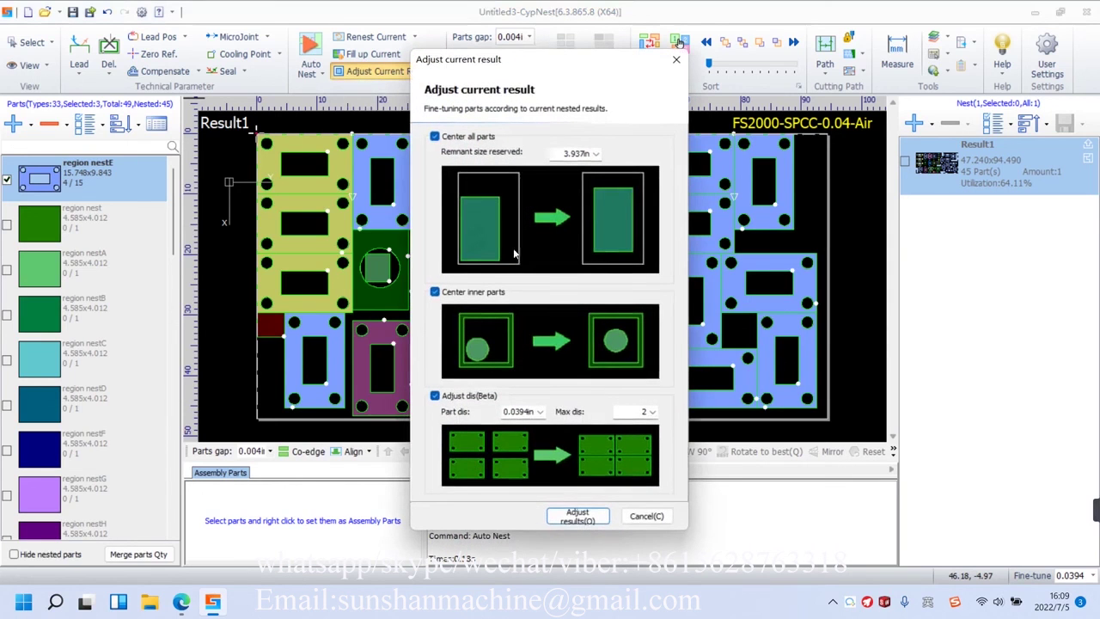
left_click(593, 518)
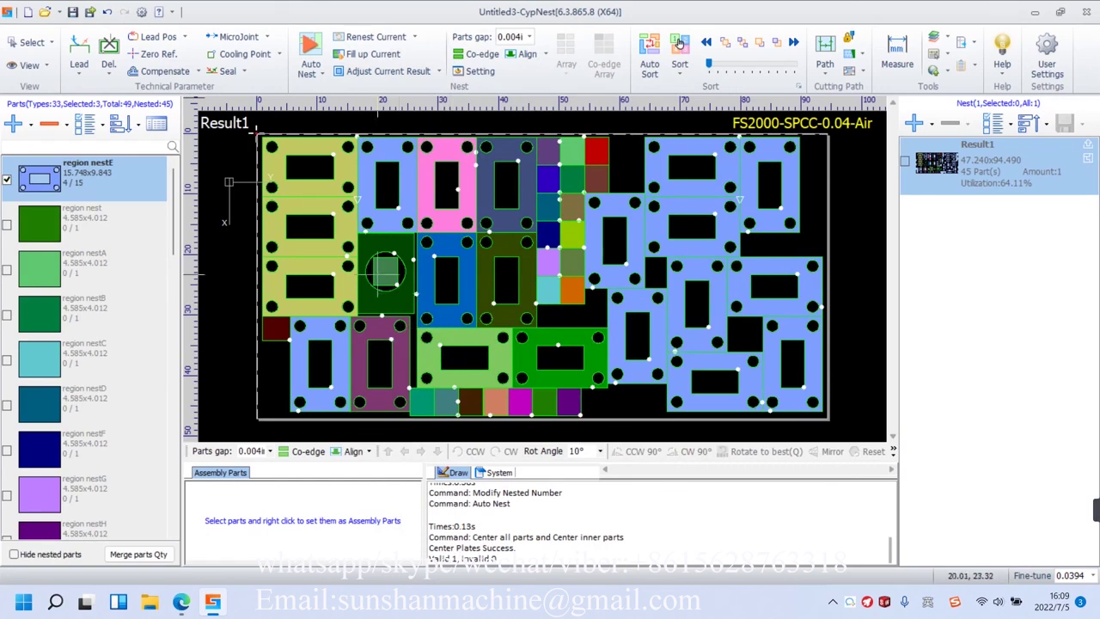